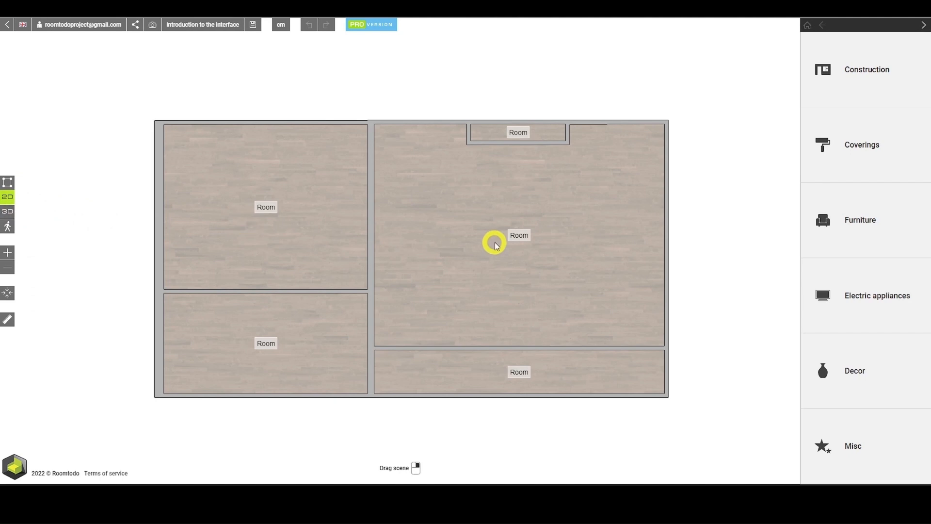
Place the three-section window from the construction catalogue on the top outer wall of the upper-left room and inspect it in 3D
left_click(880, 83)
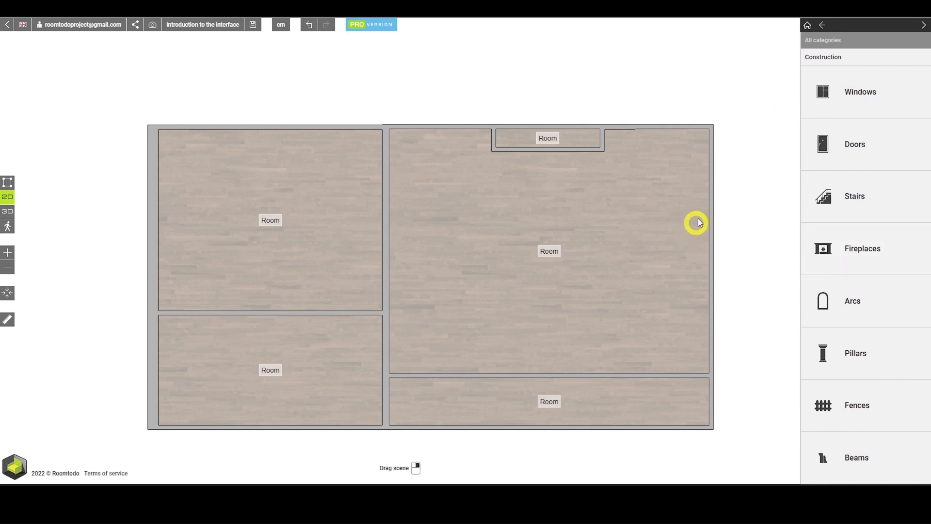
left_click(859, 92)
left_click_drag(886, 98, 320, 129)
left_click(5, 215)
left_click_drag(225, 310, 345, 338)
scroll(273, 330, "up", 3)
scroll(427, 340, "down", 3)
right_click_drag(458, 339, 433, 326)
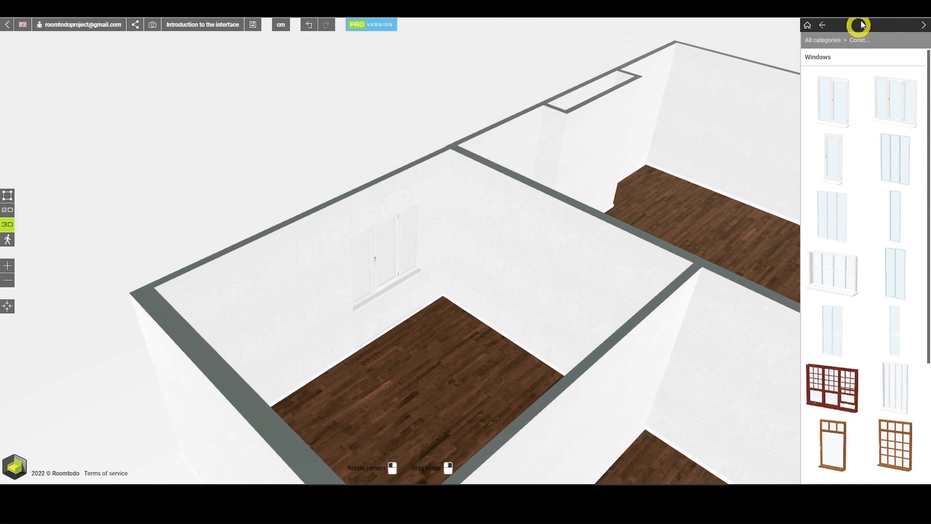
Place the dark door with three glass panels in the wall between the windowed room and the smaller room beside it
left_click(823, 26)
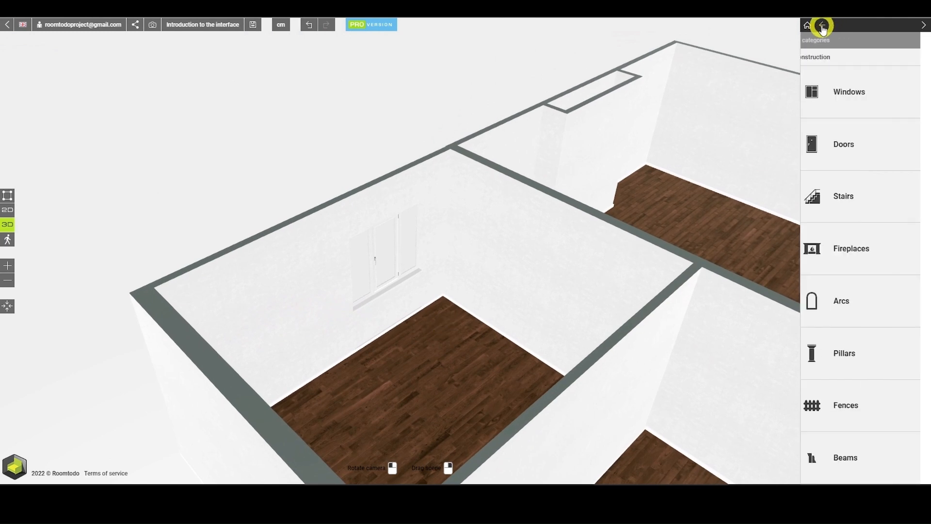
left_click(869, 152)
left_click(868, 164)
scroll(863, 236, "down", 5)
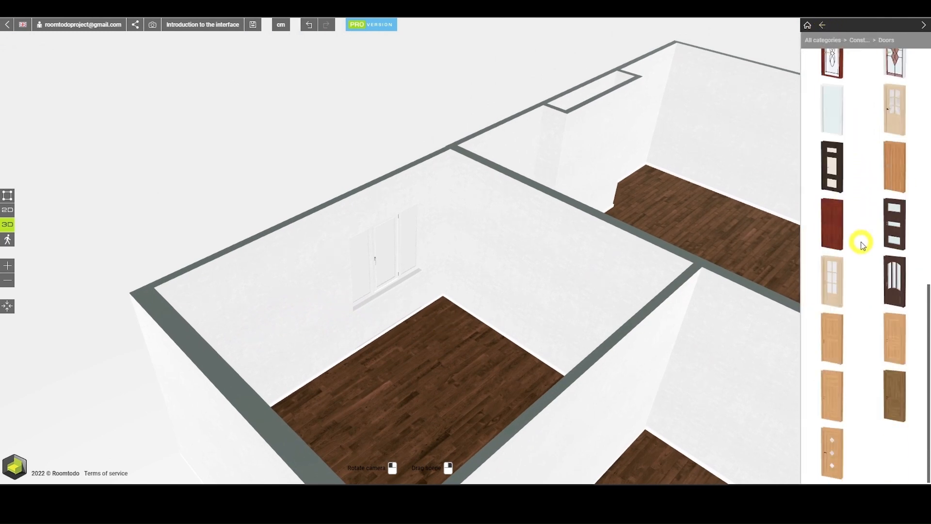
left_click_drag(894, 219, 603, 420)
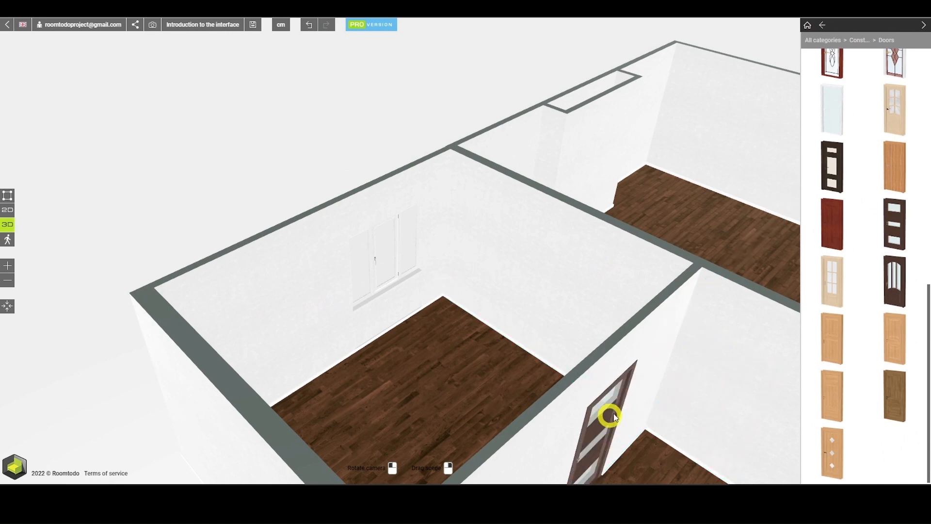
right_click_drag(658, 362, 646, 335)
left_click_drag(646, 335, 661, 318)
Place a round-topped arch in the wall between the windowed room and the large room
left_click(823, 25)
left_click(822, 25)
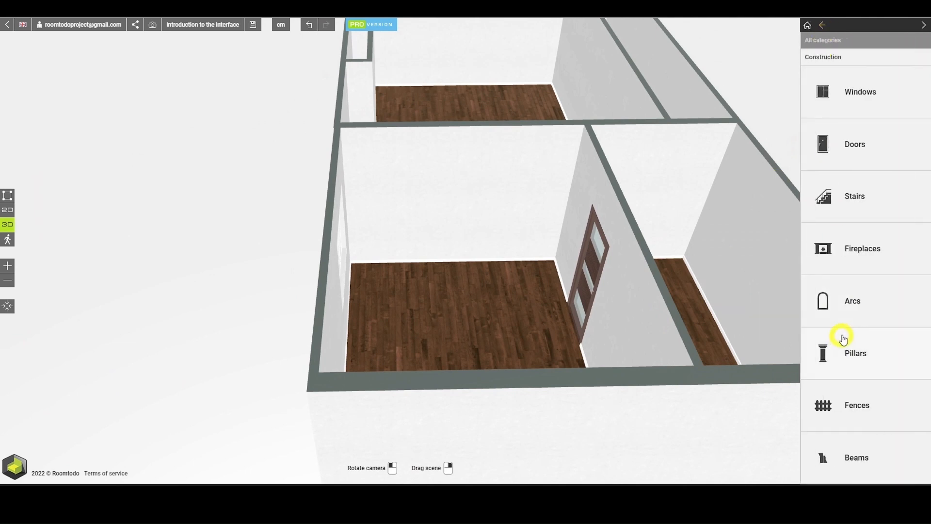
left_click(848, 304)
left_click(831, 150)
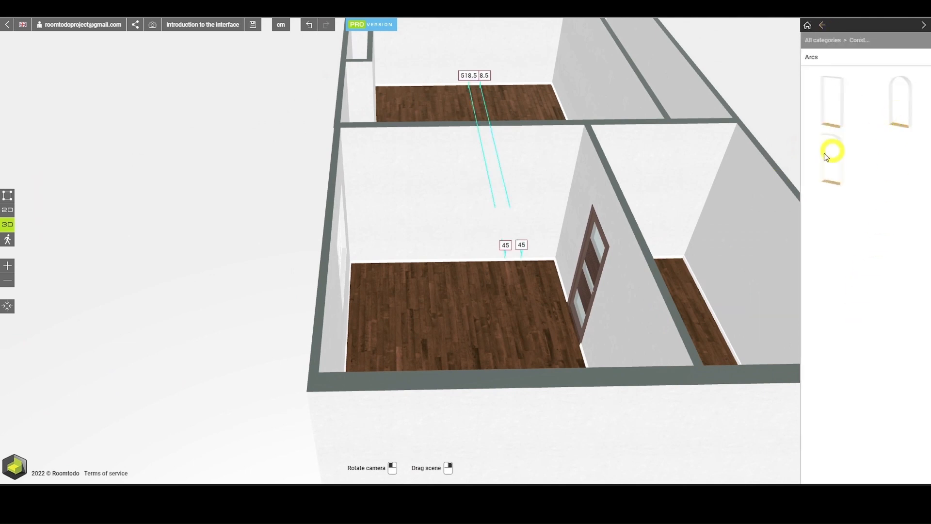
left_click(477, 222)
scroll(493, 268, "up", 5)
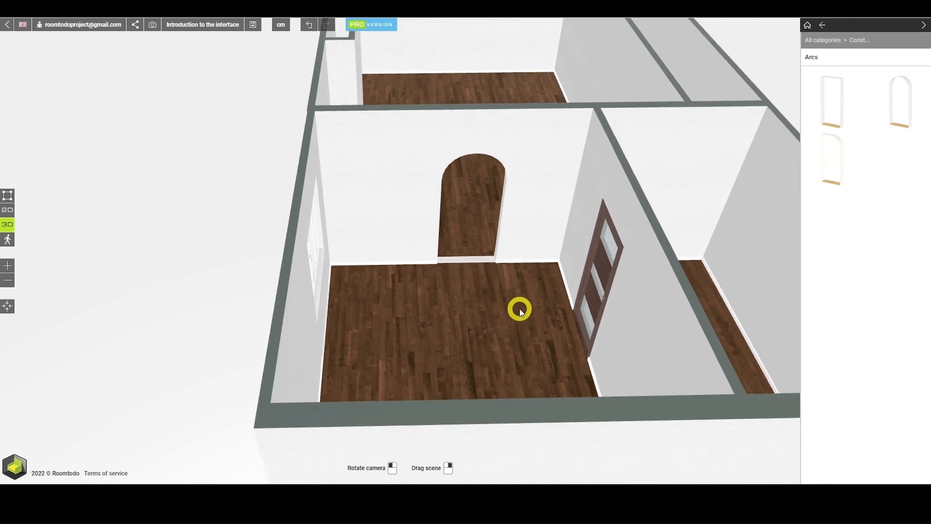
left_click_drag(526, 320, 497, 319)
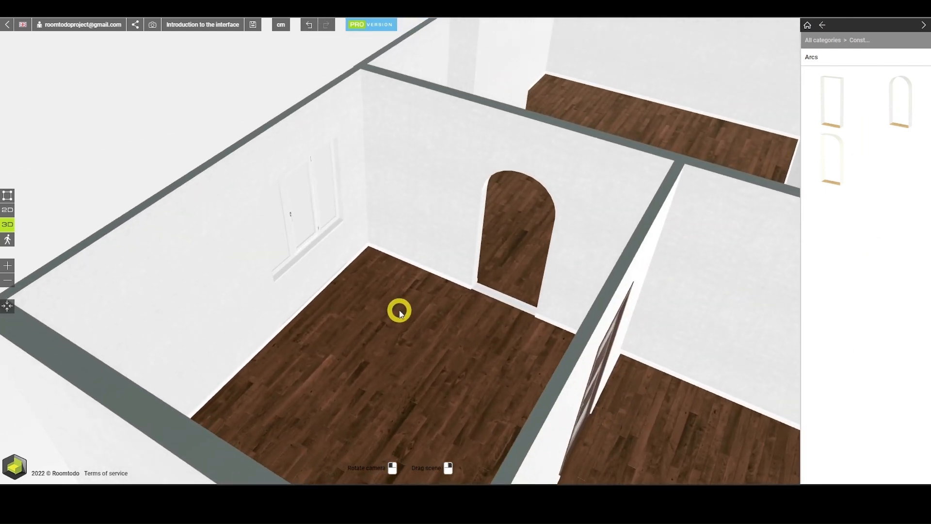
In the 2D plan, narrow the three-section window to about 123 cm by its end nearest the partition wall
left_click(8, 210)
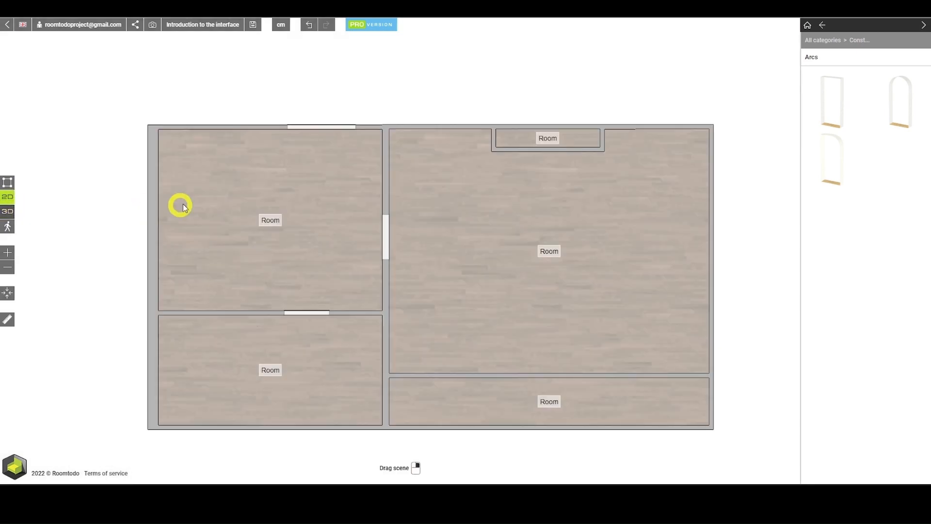
left_click(335, 128)
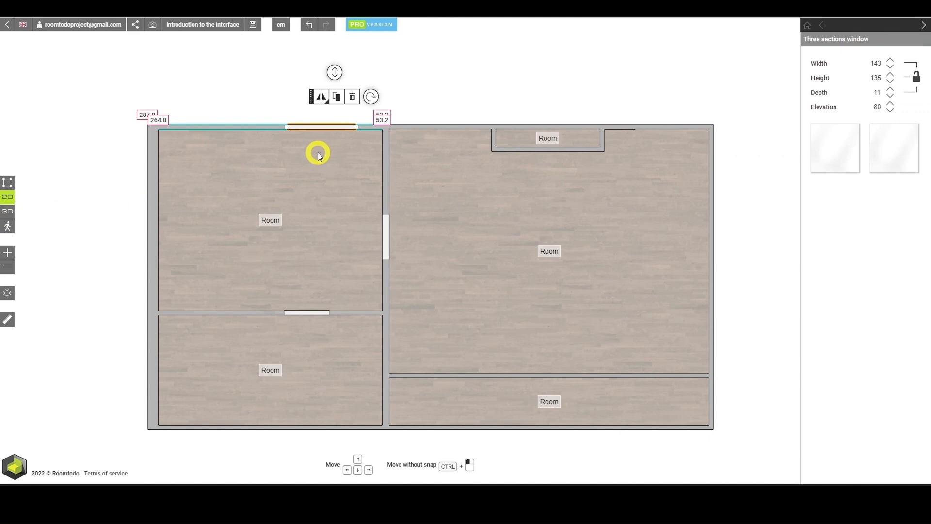
scroll(319, 152, "up", 5)
left_click_drag(395, 340, 432, 378)
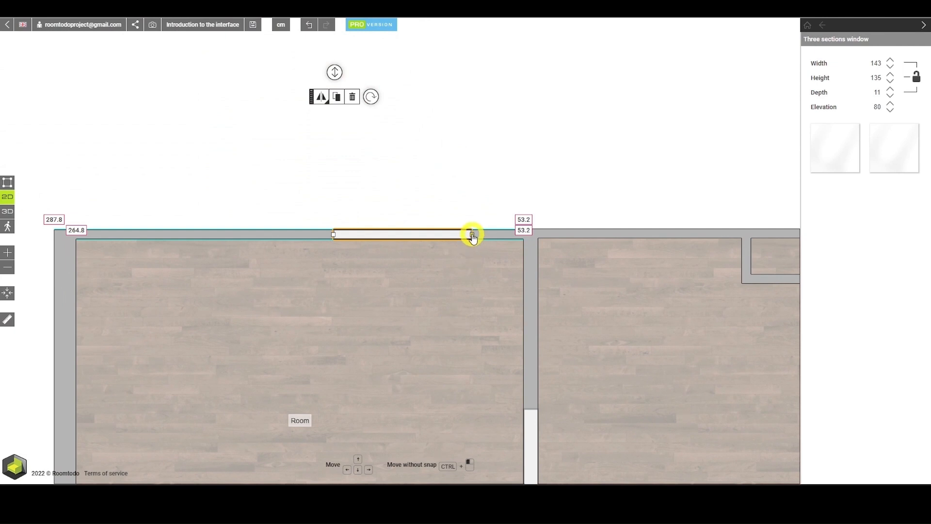
left_click_drag(472, 236, 453, 240)
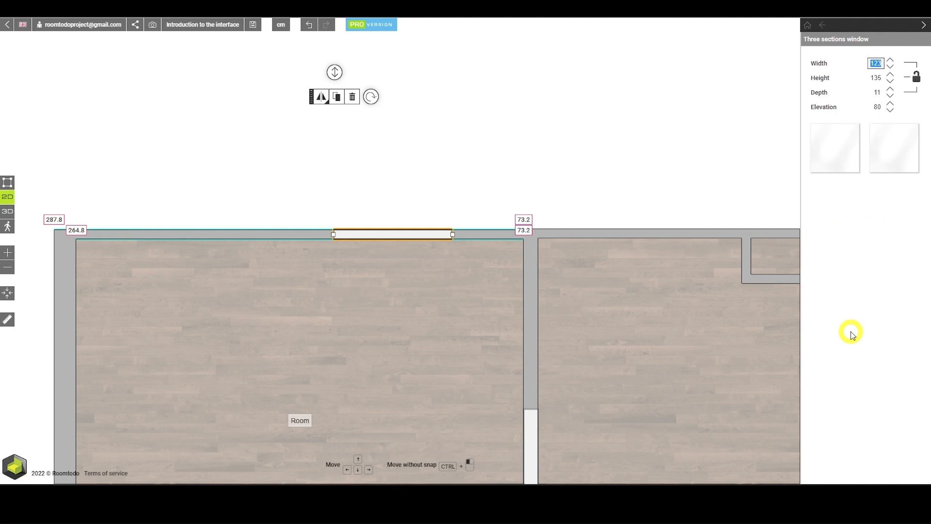
Set the three-section window's width to 140 cm
type("0")
key("Return")
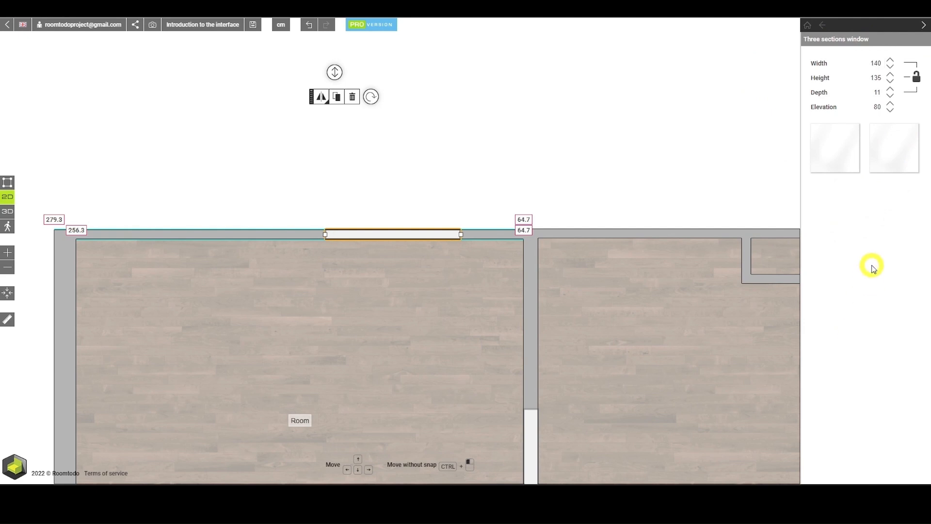
left_click(890, 70)
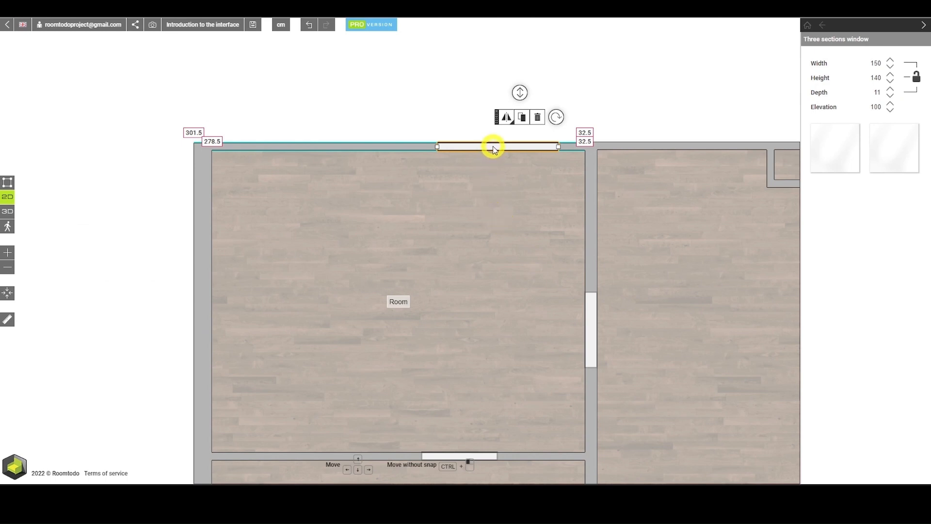
Slide the window along its wall to about 40 cm from the partition, and nudge it slightly back towards the partition
mouse_move(493, 149)
left_mouse_down()
mouse_move(347, 182)
mouse_move(229, 241)
mouse_move(204, 241)
mouse_move(526, 234)
mouse_move(589, 223)
mouse_move(501, 174)
mouse_move(485, 153)
left_mouse_up()
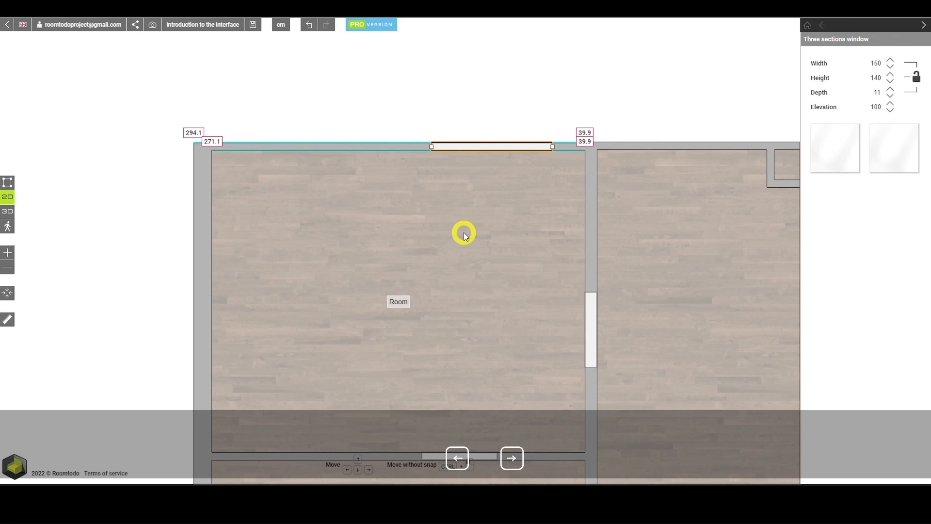
key("Right")
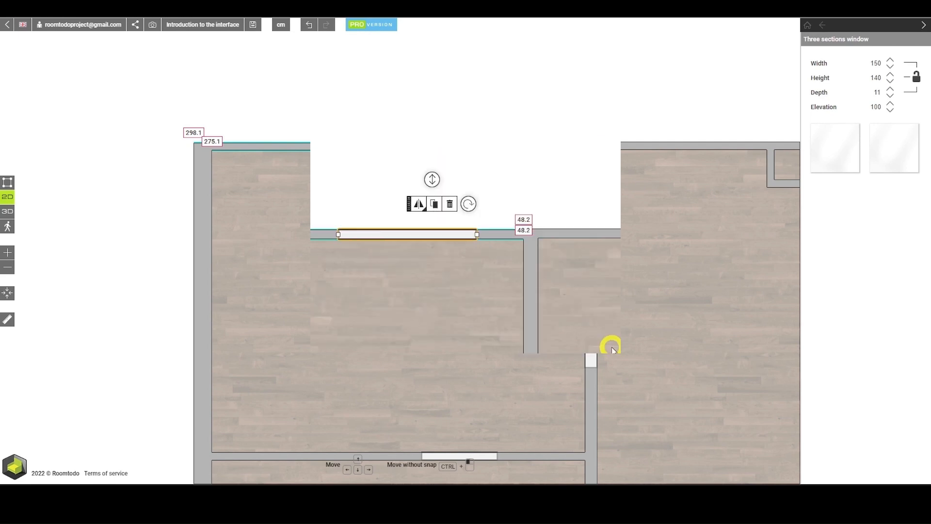
In the 3D view, set the three-section window's height to 140 cm
left_click(6, 210)
scroll(266, 268, "up", 4)
left_click_drag(255, 267, 355, 251)
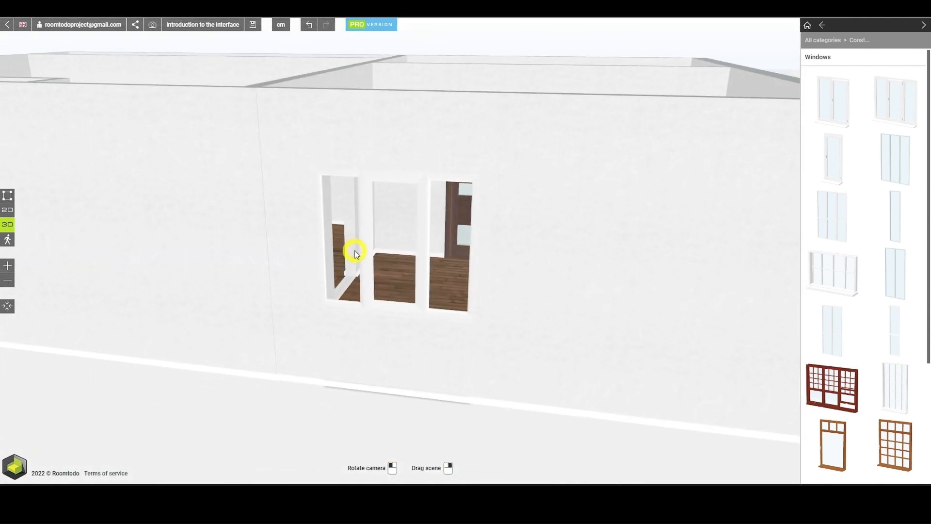
left_click(366, 226)
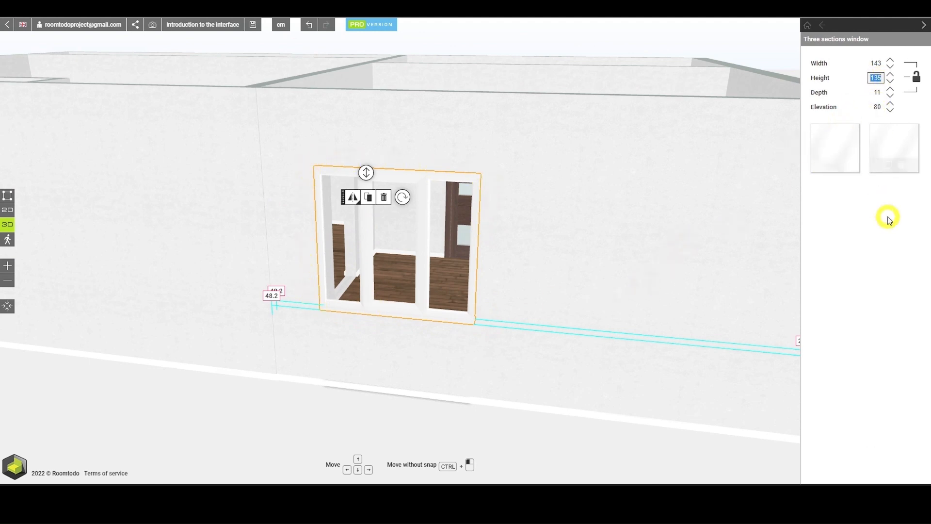
left_click(878, 236)
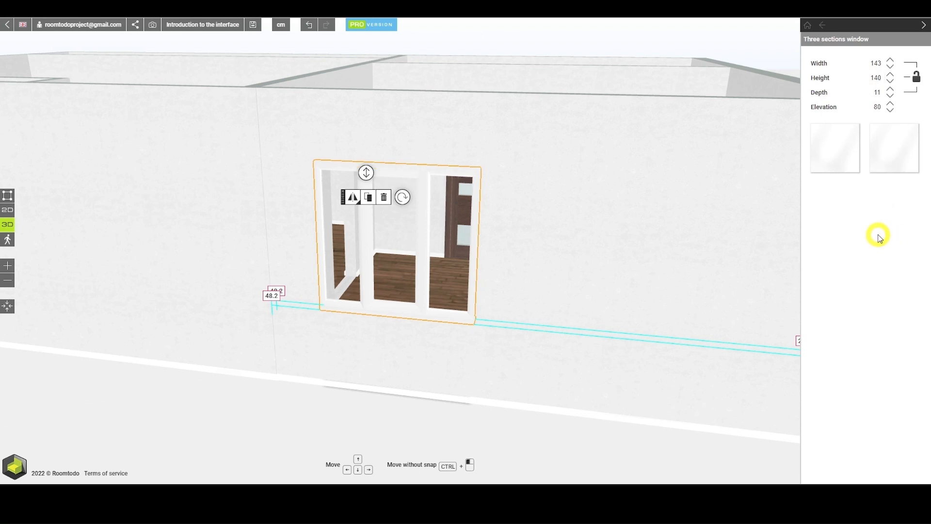
left_click(890, 83)
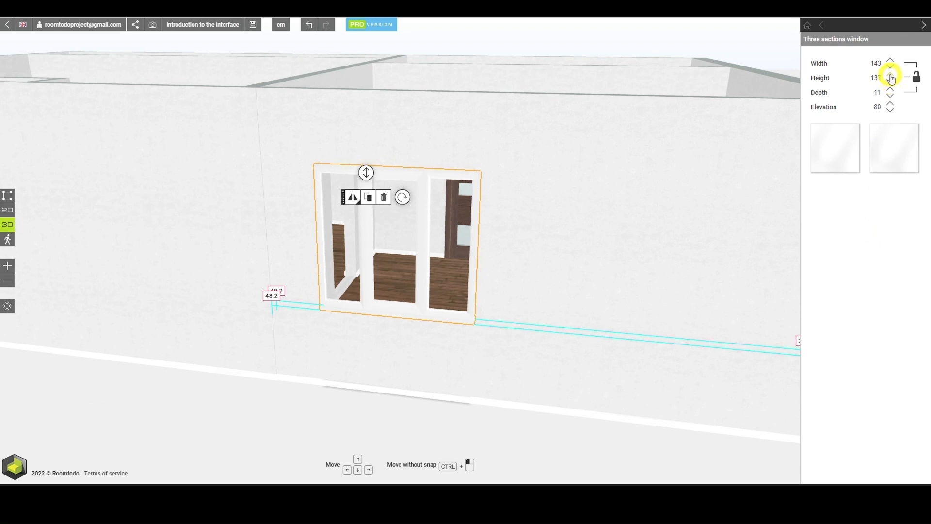
left_click(891, 76)
Set the three-section window's width to 150 cm
left_click(890, 61)
left_click(890, 61)
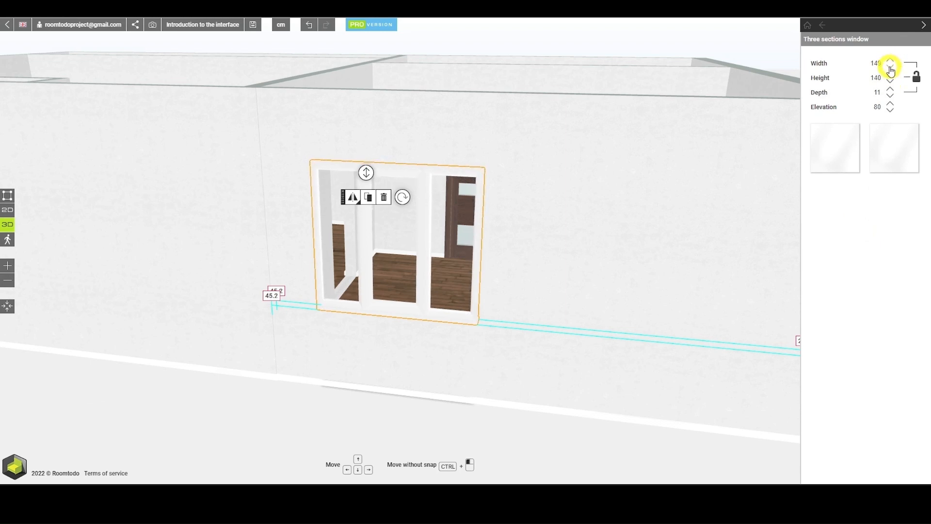
left_click(890, 62)
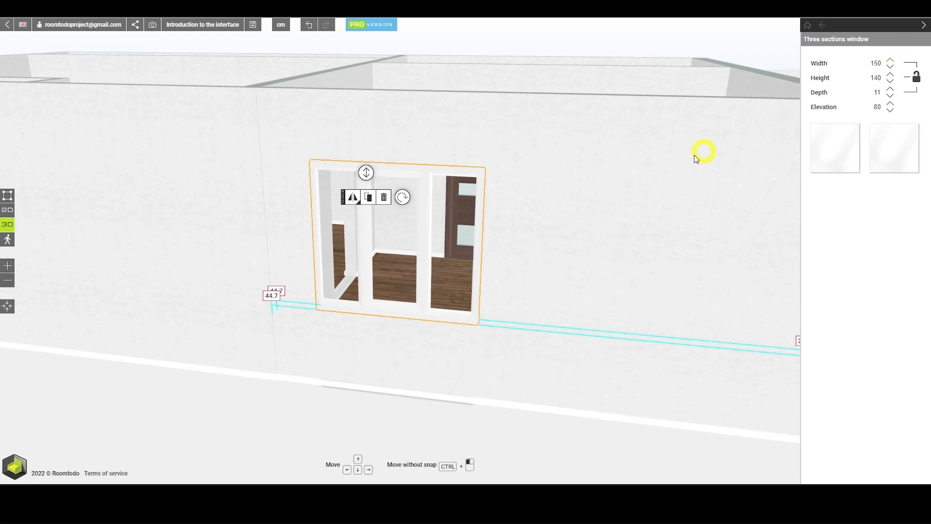
Raise the three-section window on its wall to an elevation of 100 cm
scroll(522, 211, "up", 2)
scroll(520, 210, "up", 2)
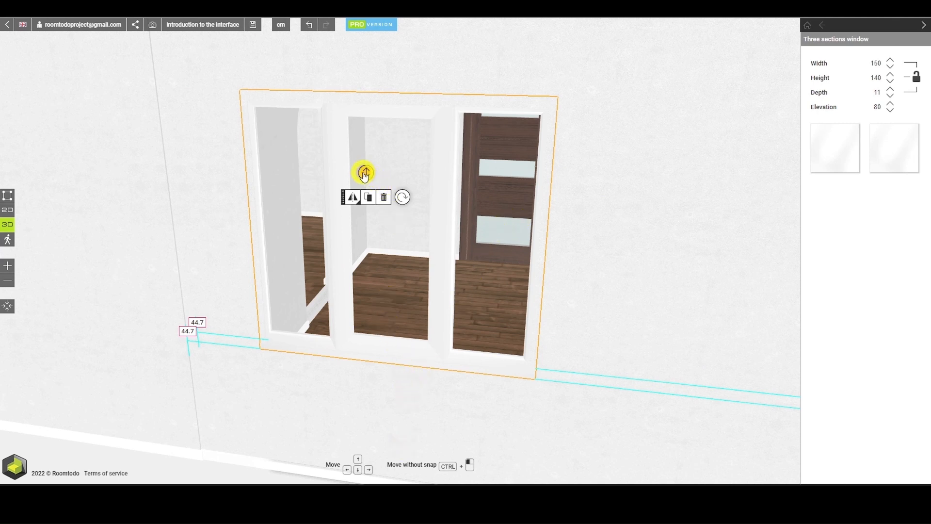
left_click_drag(365, 174, 365, 165)
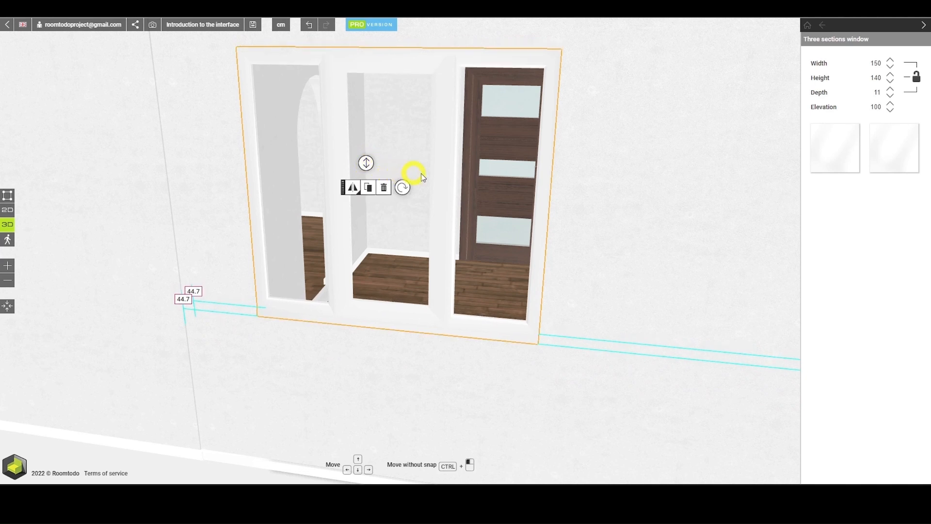
Raise the window's elevation by a few centimetres and return it to 100 cm
left_click(890, 103)
left_click(890, 103)
left_click(890, 104)
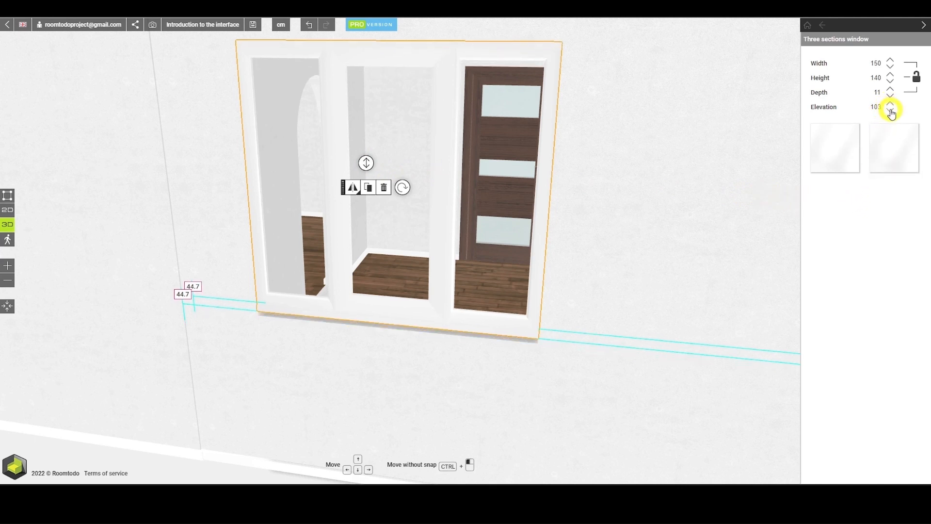
left_click(890, 110)
left_click(891, 111)
left_click(890, 111)
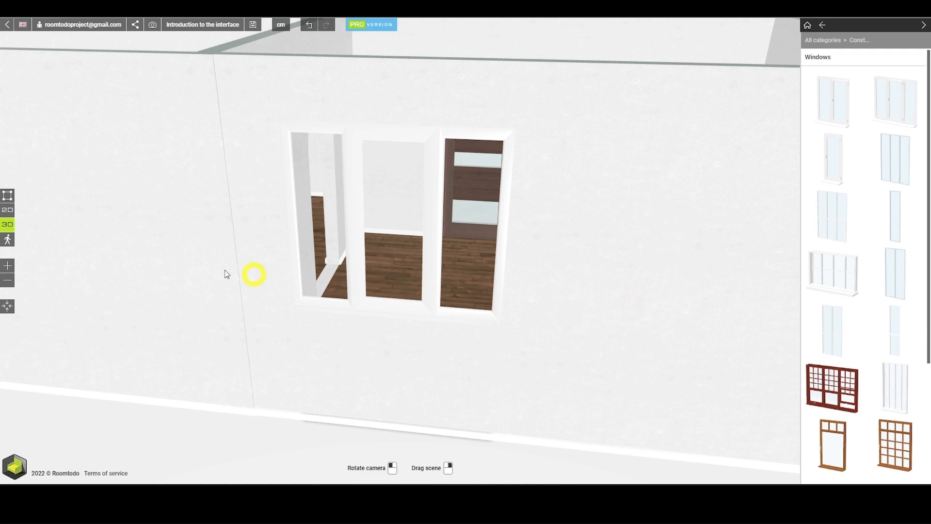
In the 2D plan, slide the three-section window along its wall to 32.5 cm from the partition wall
left_click(5, 212)
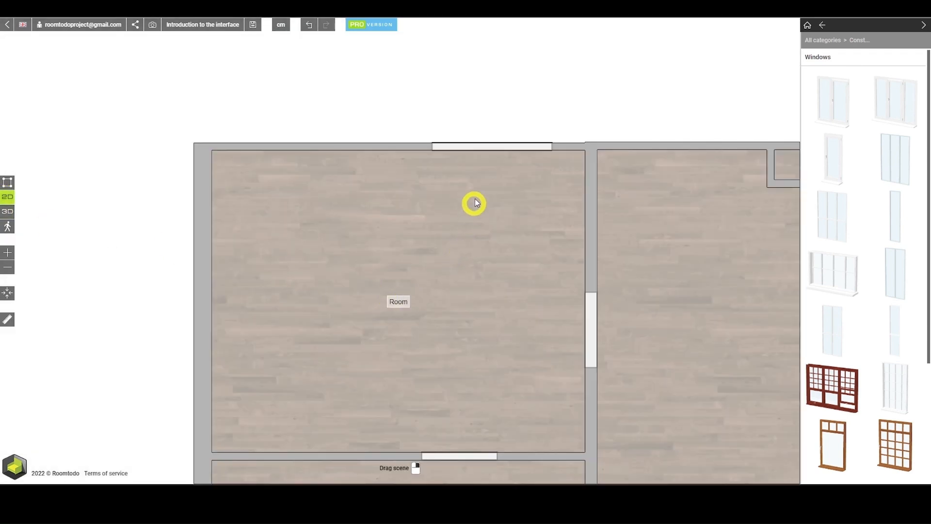
left_click(485, 147)
mouse_move(485, 147)
left_mouse_down()
mouse_move(347, 177)
mouse_move(202, 223)
mouse_move(202, 234)
mouse_move(603, 210)
mouse_move(604, 222)
mouse_move(484, 150)
left_mouse_up()
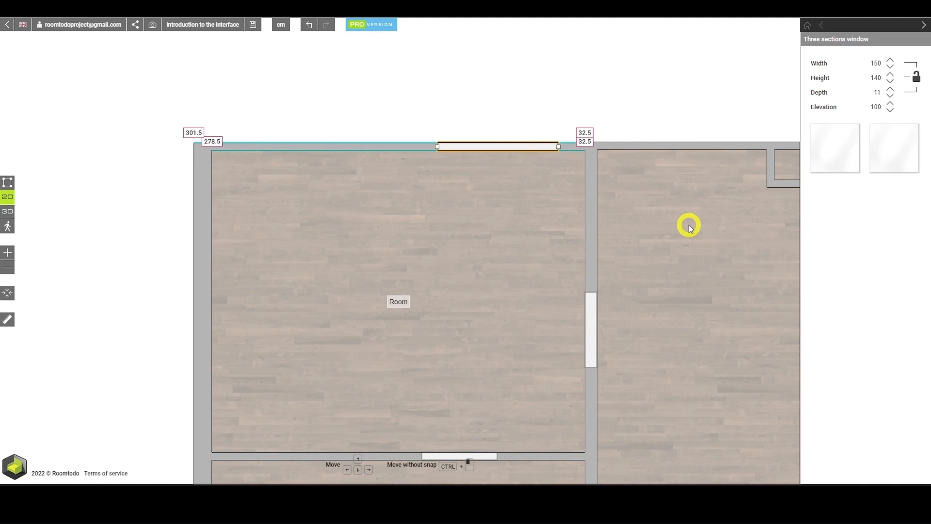
Set the three-section window's depth to 12 cm
left_click(892, 90)
left_click(892, 89)
left_click(891, 90)
left_click(891, 97)
left_click(891, 97)
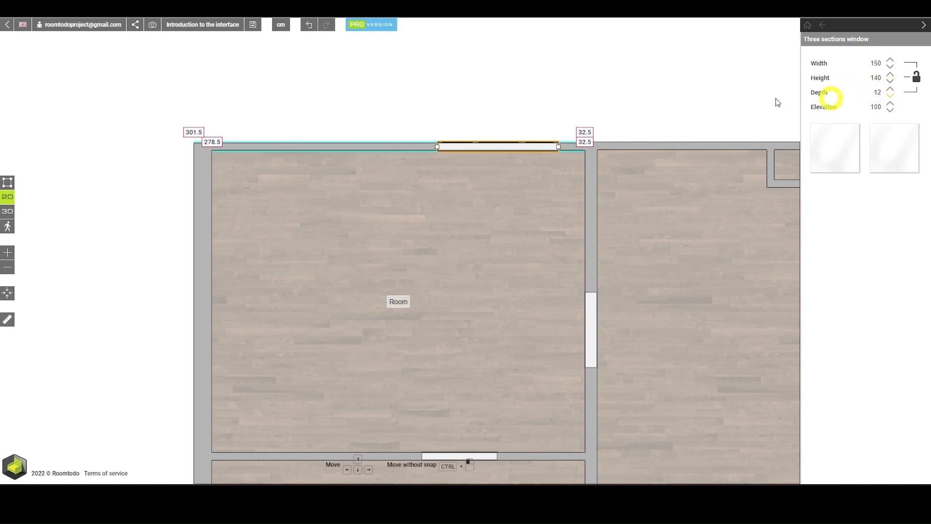
In the 3D view, increase the three-section window's depth to 16 cm and check it from inside and outside
left_click(7, 211)
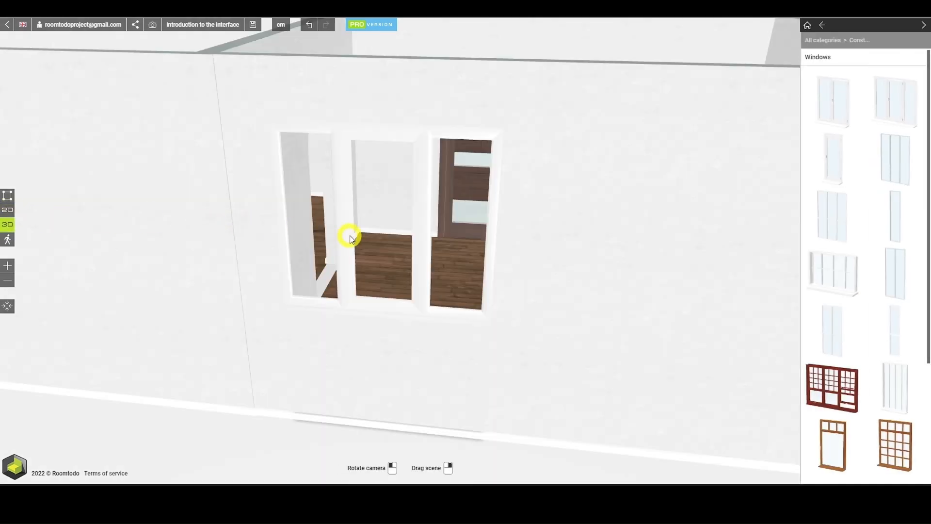
left_click(429, 241)
left_click_drag(494, 251, 375, 262)
right_click_drag(361, 257, 393, 274)
left_click(890, 90)
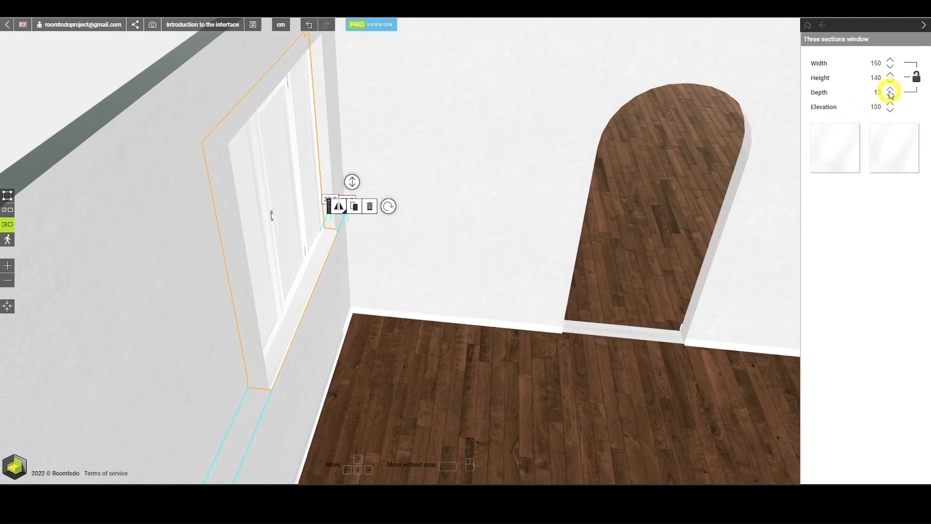
left_click(890, 90)
left_click(890, 90)
left_click(890, 90)
left_click_drag(368, 273, 401, 271)
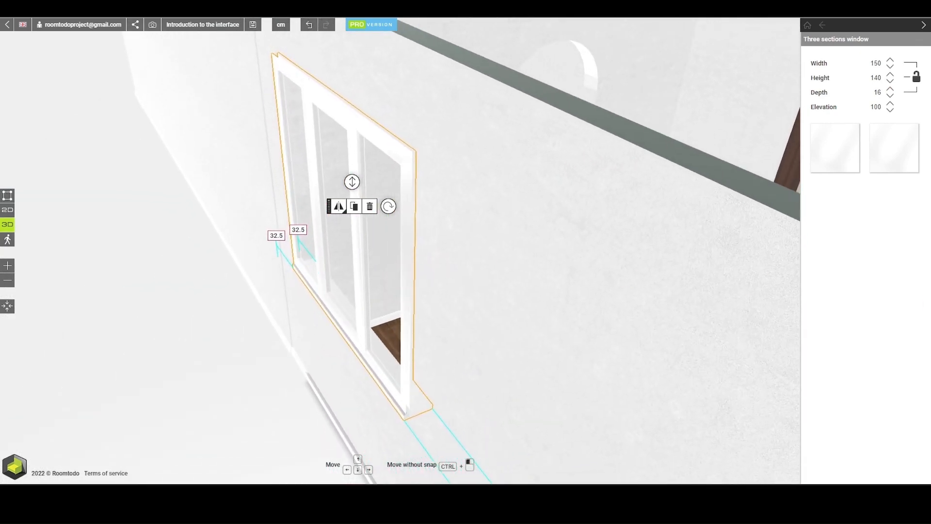